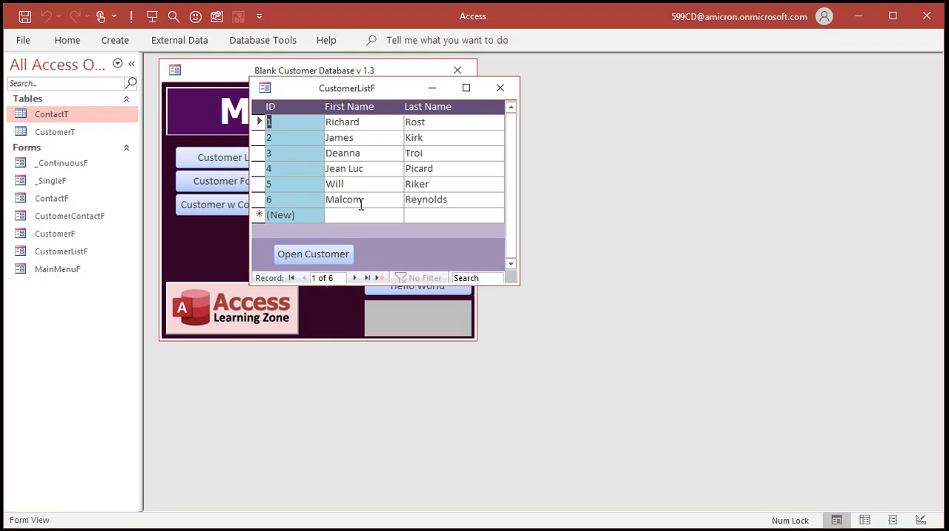
Clear the last names of the customer records with IDs 4 and 2.
double_click(452, 169)
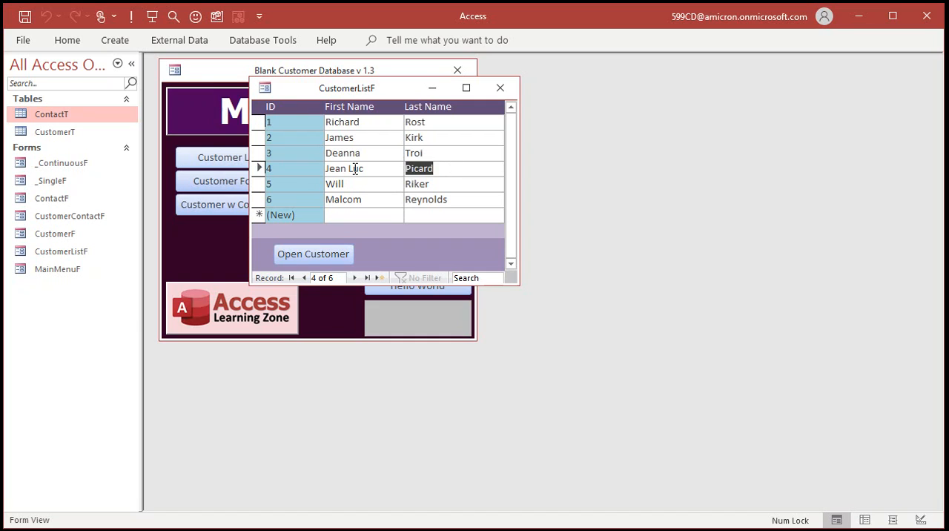
key("Delete")
double_click(415, 138)
key("Delete")
left_click(443, 153)
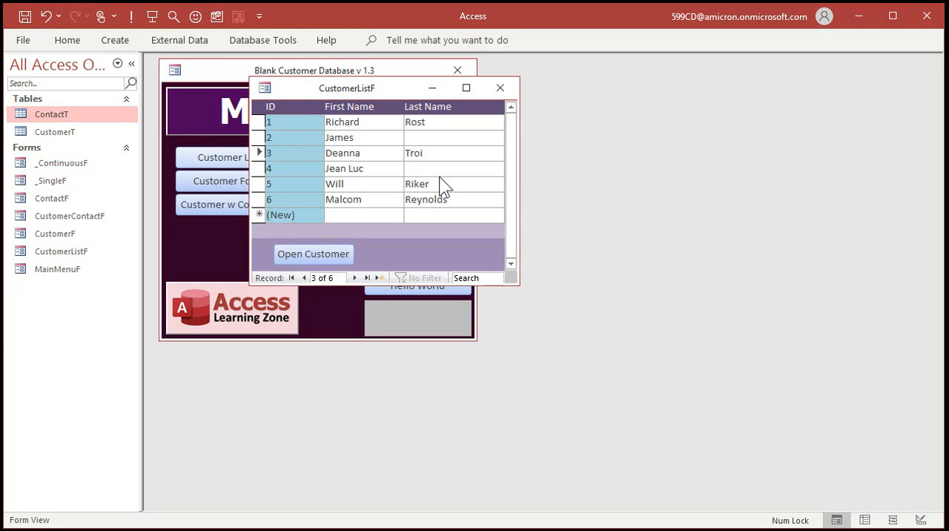
Switch CustomerListF to Design View and open the conditional formatting rules for the LastName field.
right_click(365, 94)
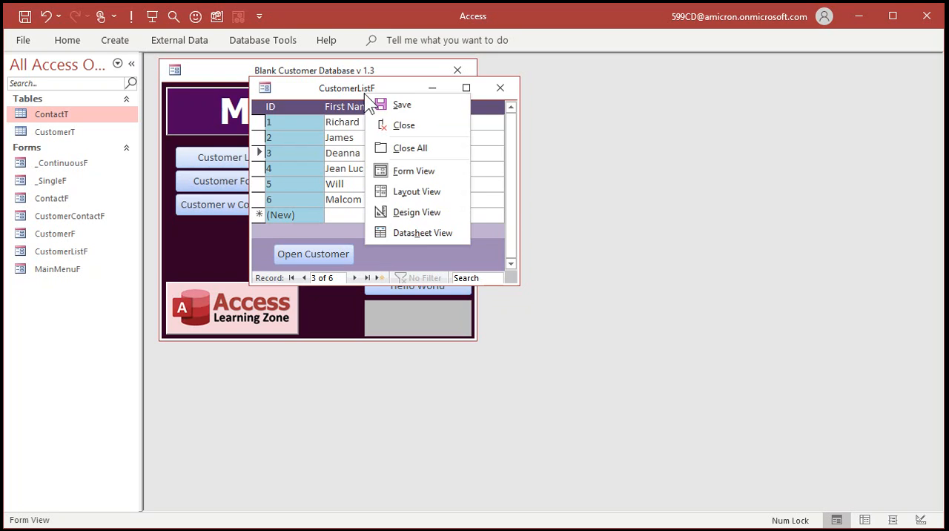
left_click(411, 212)
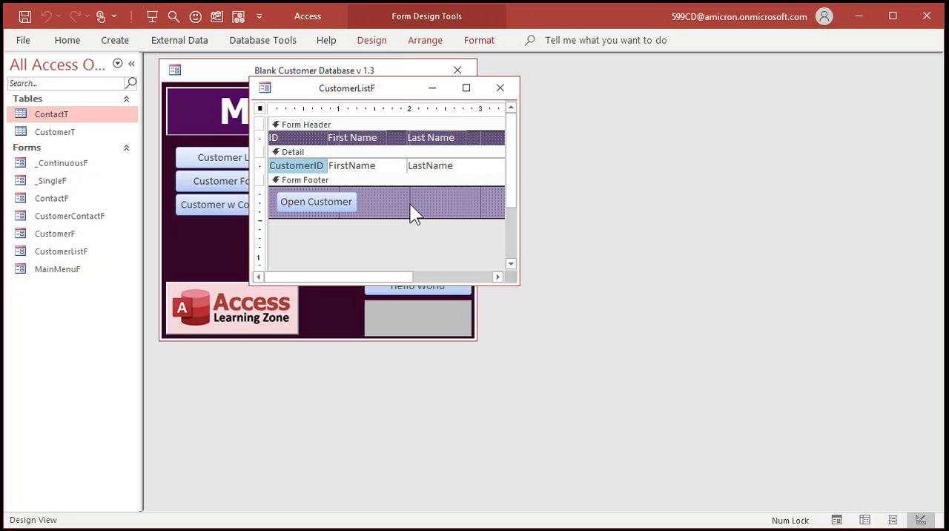
double_click(371, 43)
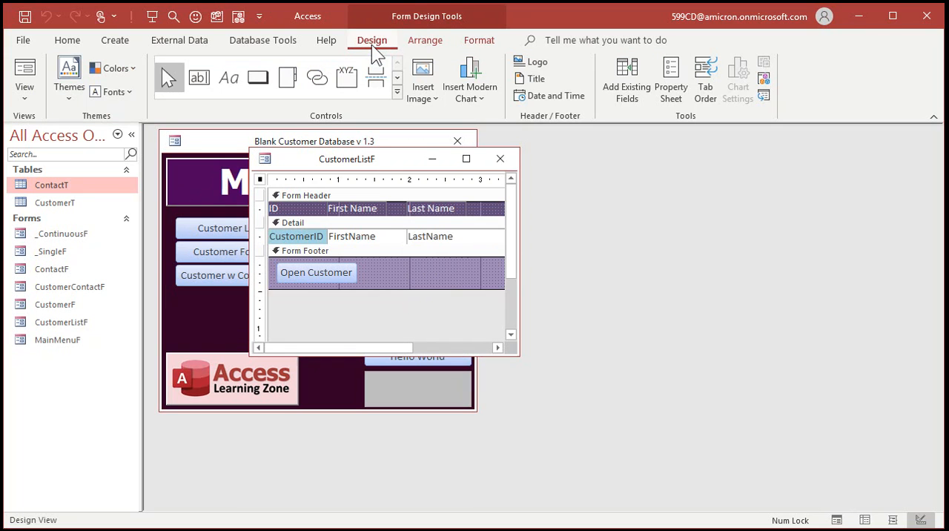
left_click(479, 41)
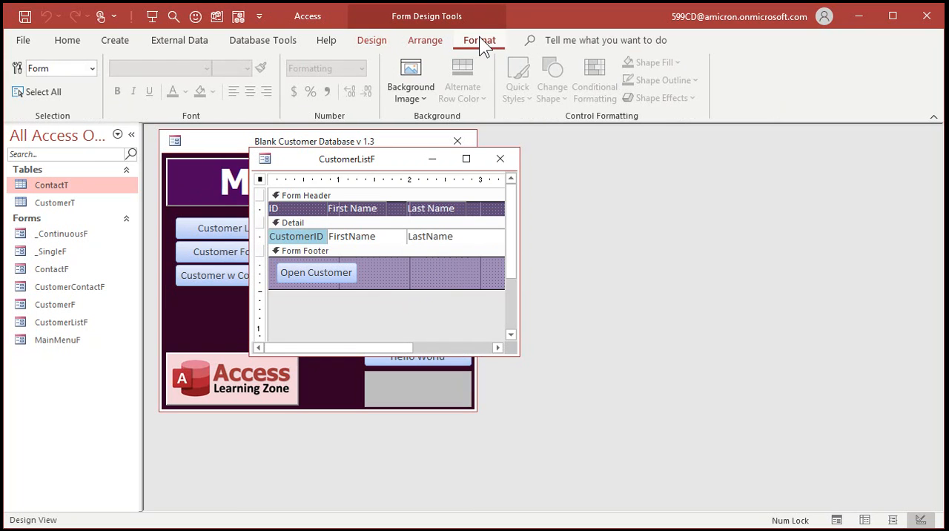
left_click(453, 236)
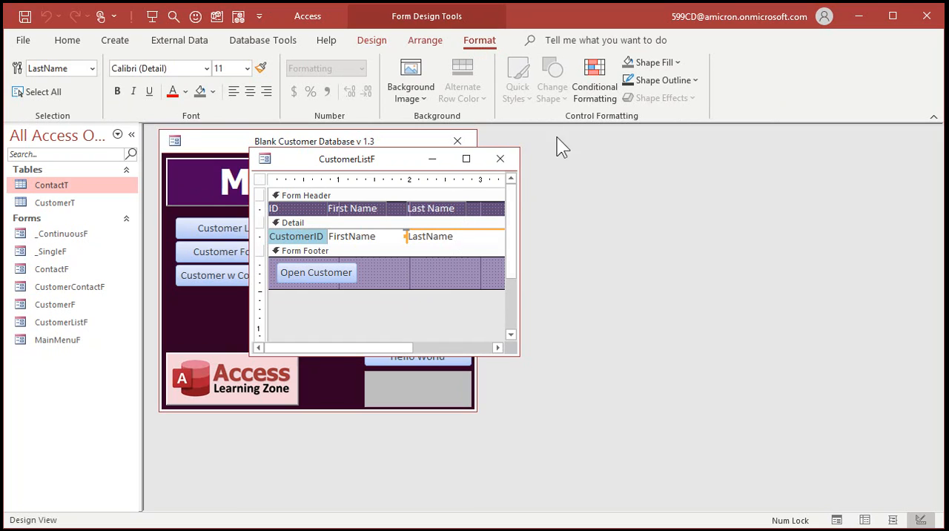
left_click(596, 87)
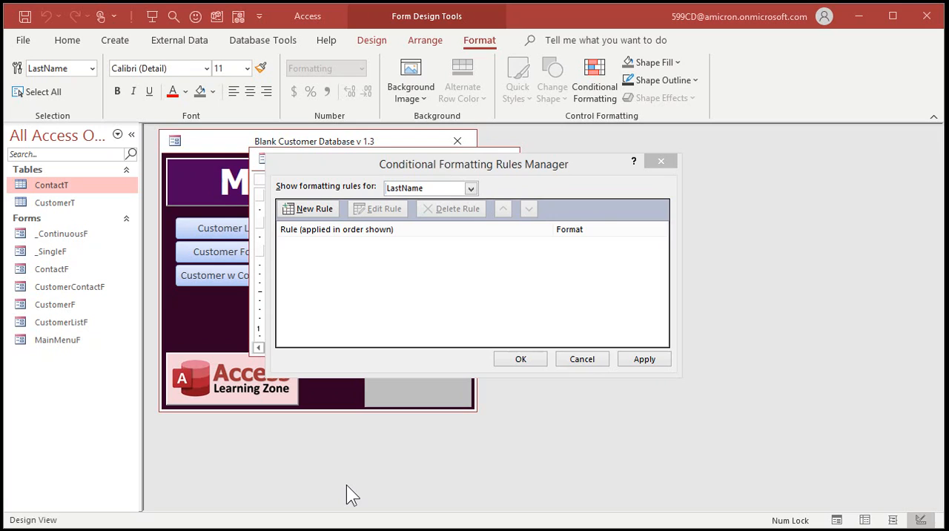
left_click_drag(504, 169, 511, 195)
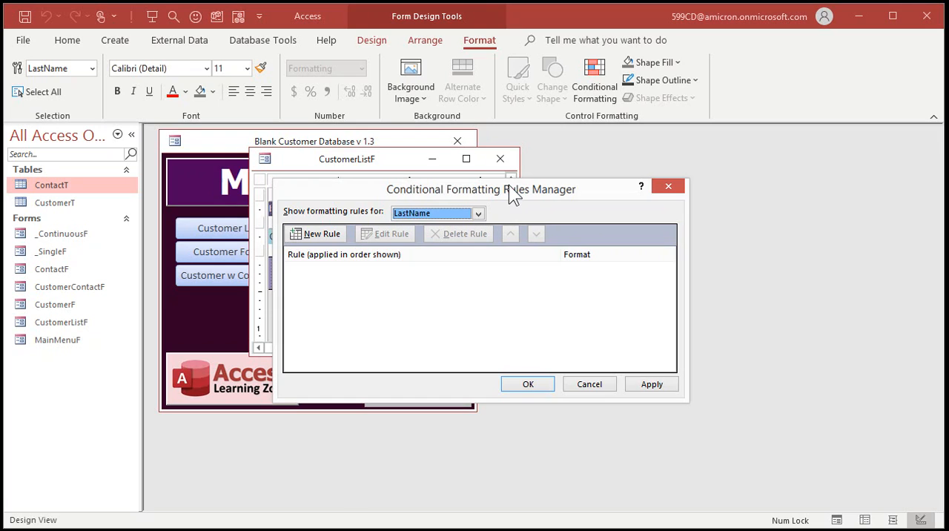
Add a rule that gives the field a yellow fill when its value is equal to Null.
left_click(321, 234)
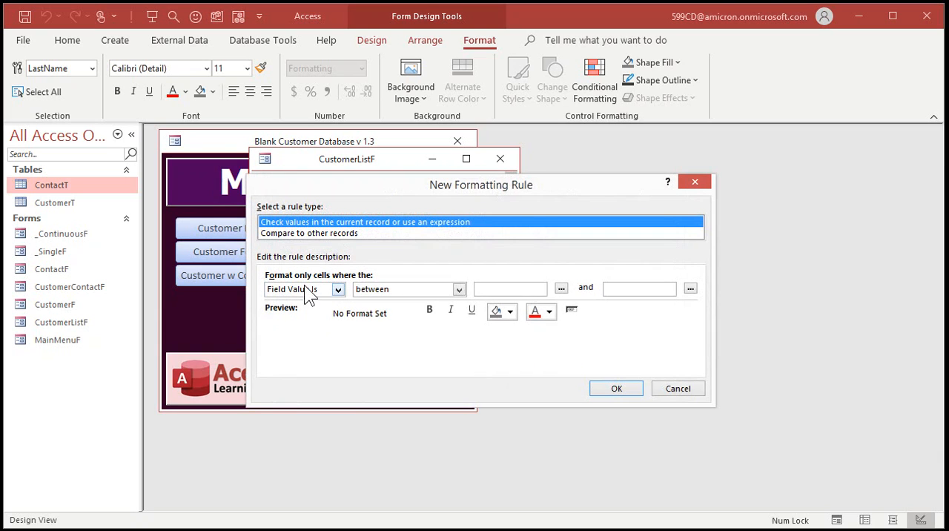
left_click(459, 289)
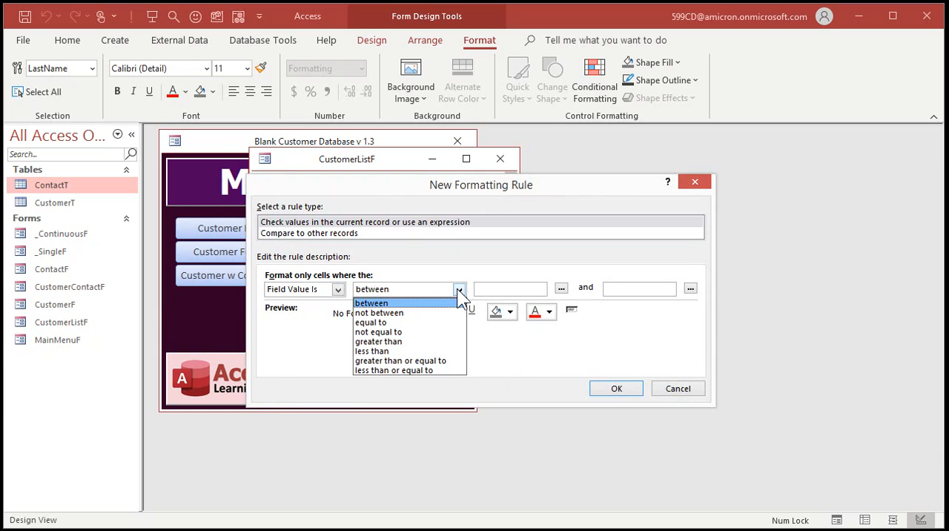
left_click(426, 330)
left_click(513, 292)
type("Null")
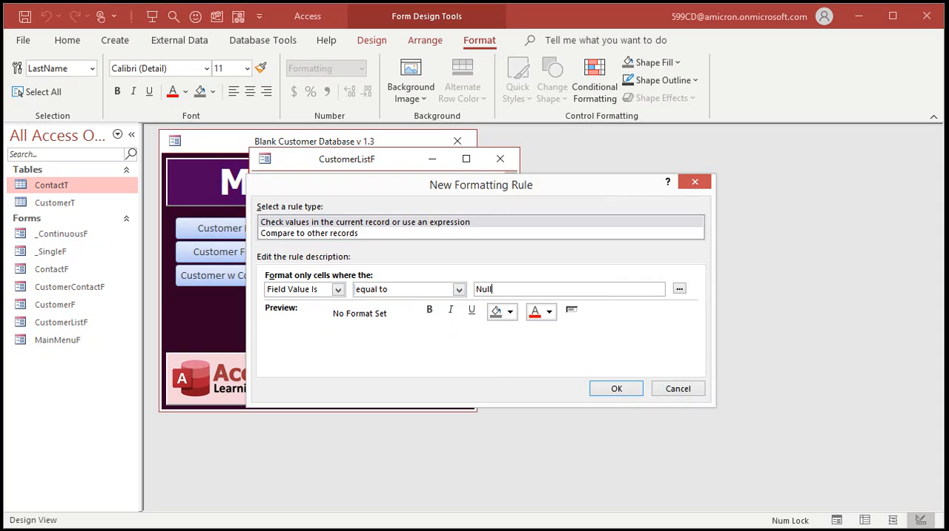
left_click(510, 313)
left_click(535, 445)
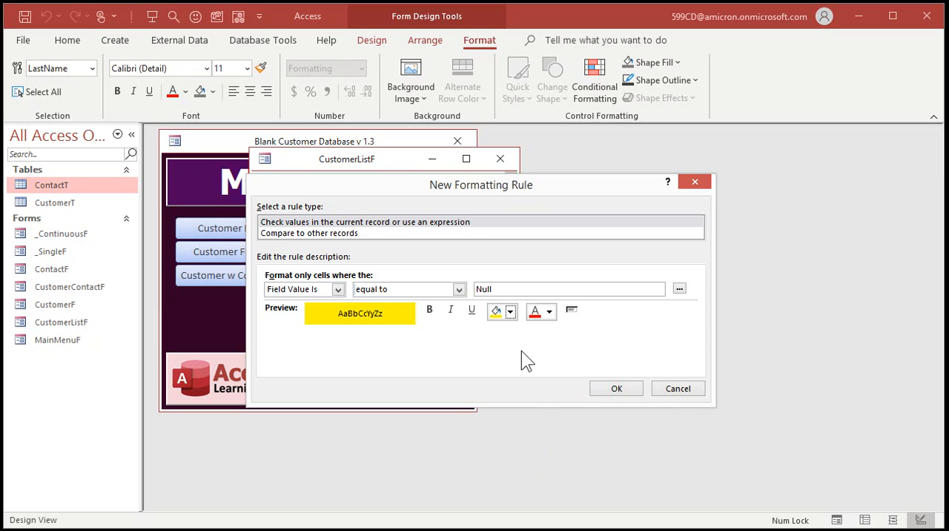
left_click(619, 389)
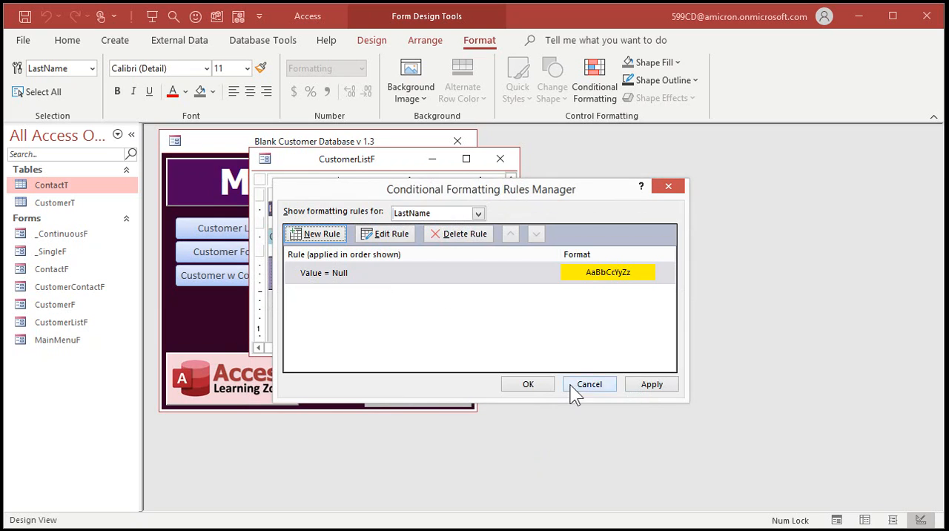
Accept the formatting rules, close and save CustomerListF, and reopen the customer list from the main menu.
left_click(542, 385)
left_click(500, 159)
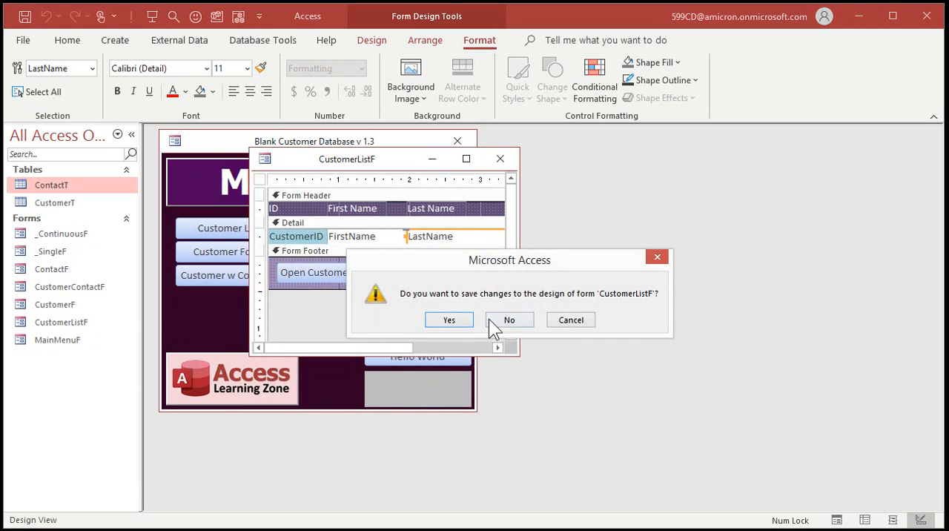
left_click(489, 320)
left_click(263, 230)
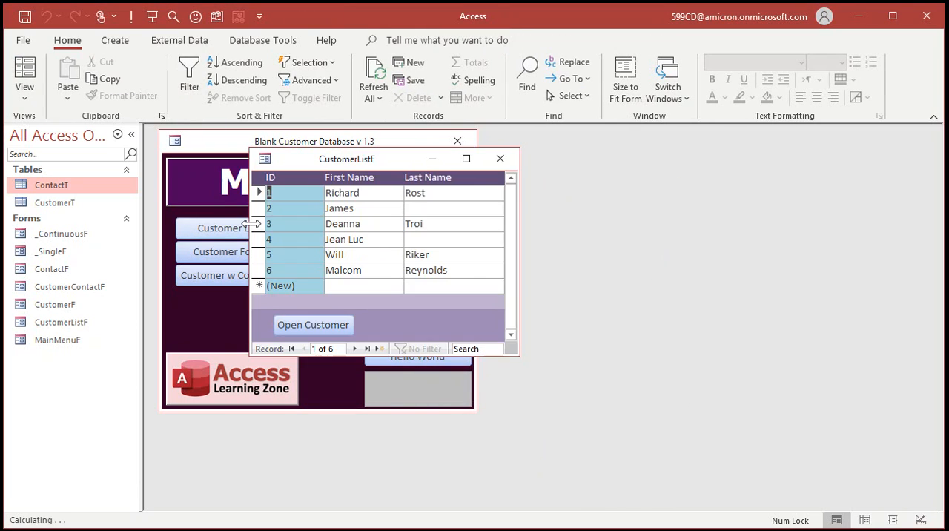
Return CustomerListF to Design View and open the LastName field's existing conditional formatting rule for editing.
right_click(358, 163)
left_click(417, 282)
left_click(416, 236)
left_click(481, 41)
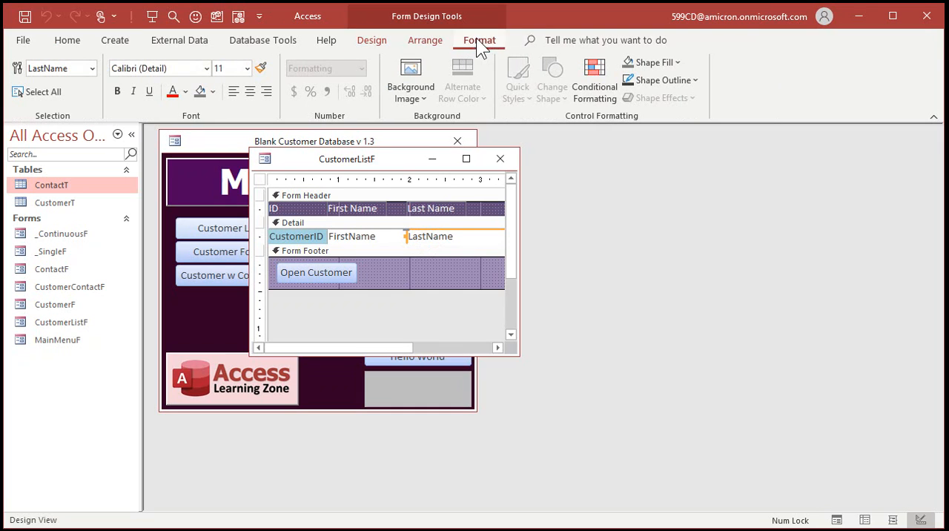
left_click(595, 81)
double_click(355, 241)
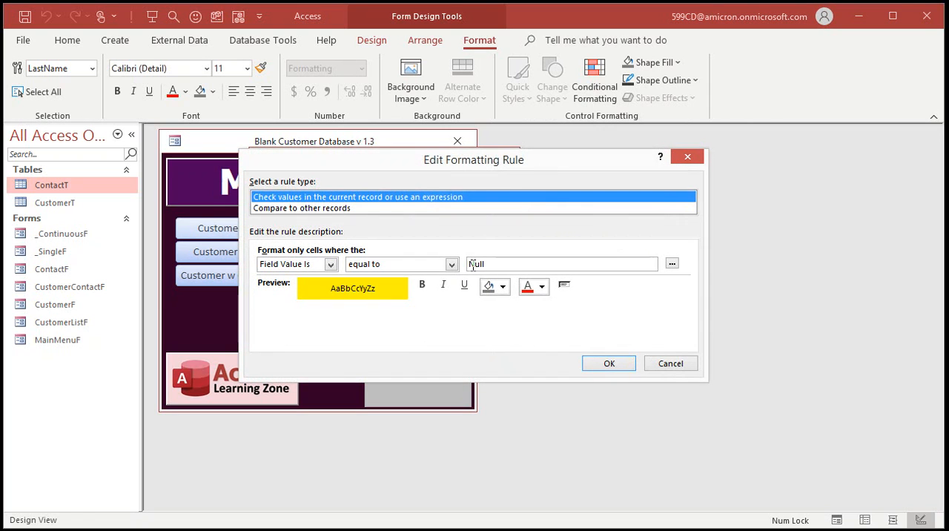
Try to use =Null as the comparison value of the formatting rule.
left_click(482, 264)
type("=")
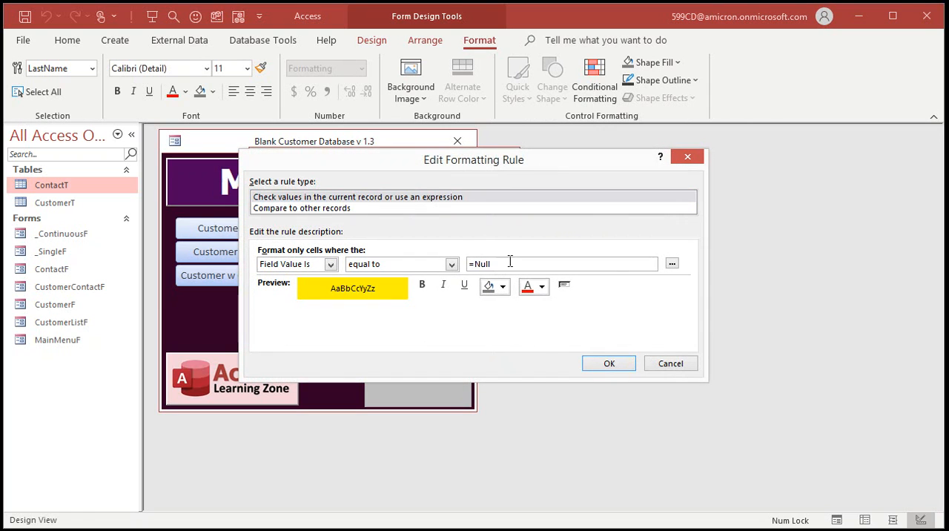
left_click(609, 364)
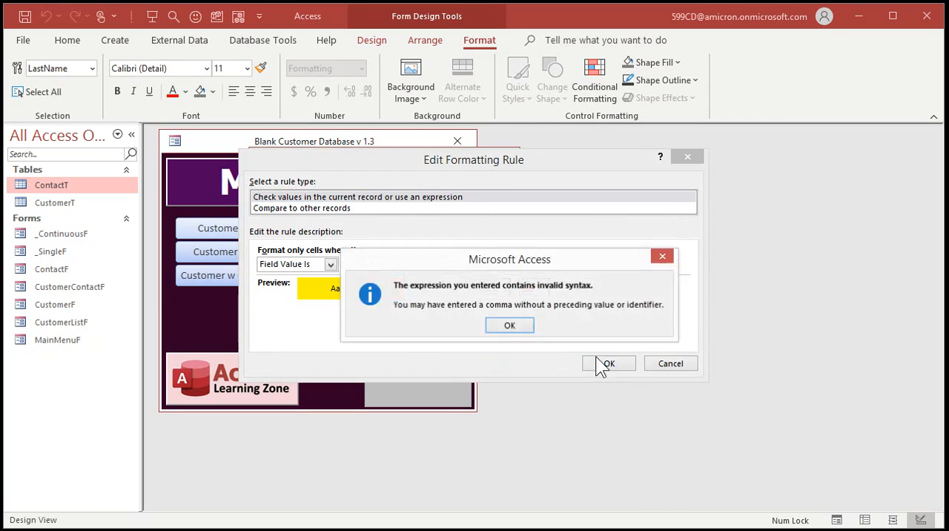
left_click(510, 327)
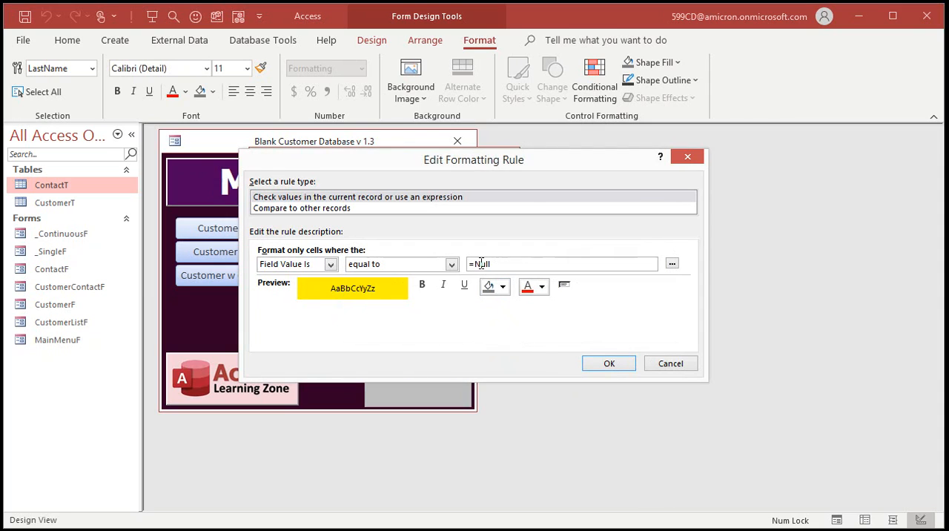
Try to use Is Null as the comparison value of the formatting rule.
left_click_drag(503, 264, 446, 265)
type("Is Null")
left_click(614, 363)
left_click(510, 328)
Try to use IsNull() as the rule's comparison value, and clear the value.
left_click_drag(522, 268, 440, 264)
type("IsNull()")
left_click(608, 363)
left_click(511, 319)
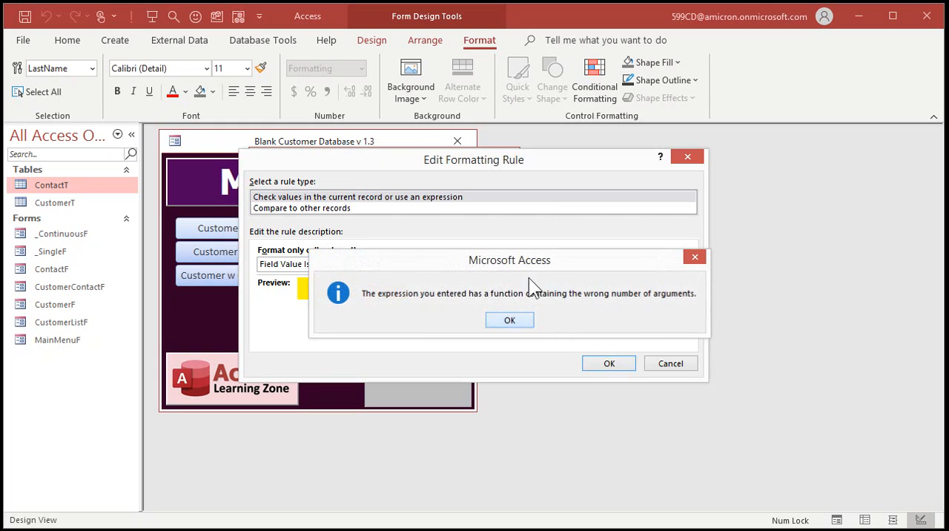
key("BackSpace")
key("BackSpace")
key("BackSpace")
key("BackSpace")
key("BackSpace")
key("BackSpace")
key("BackSpace")
key("BackSpace")
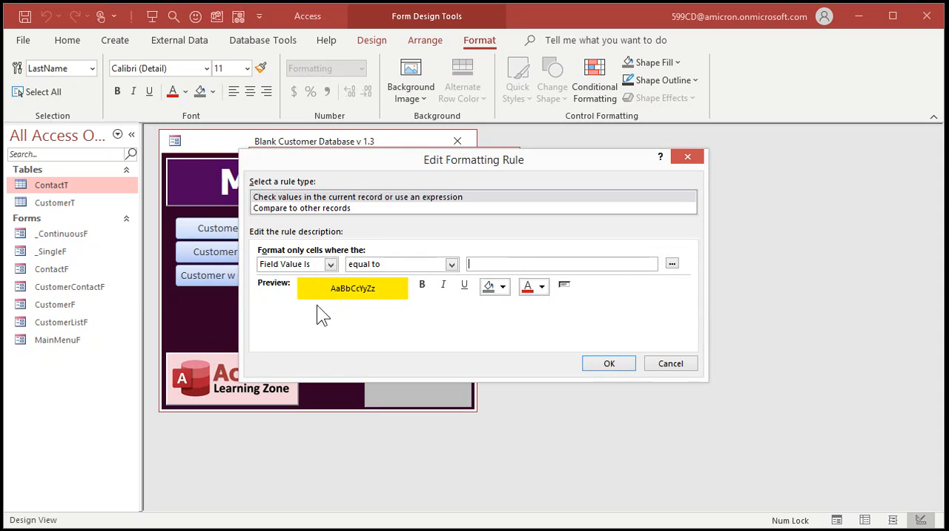
Change the rule's condition to Expression Is and enter IsNull([LastName]) as the expression.
left_click(326, 265)
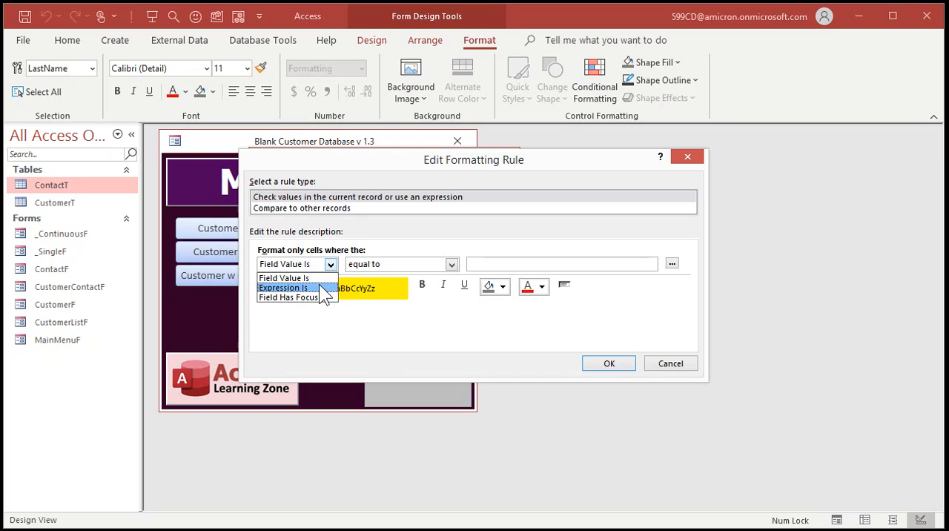
left_click(321, 287)
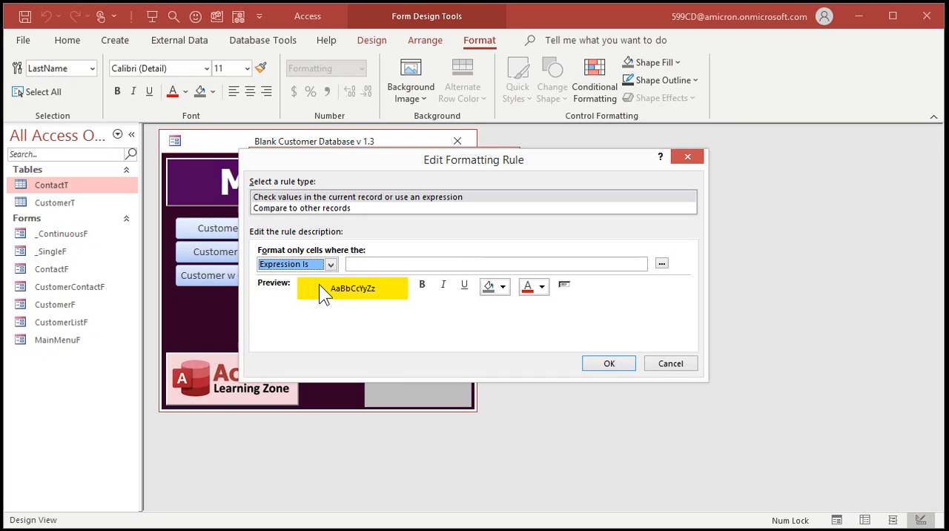
left_click(402, 266)
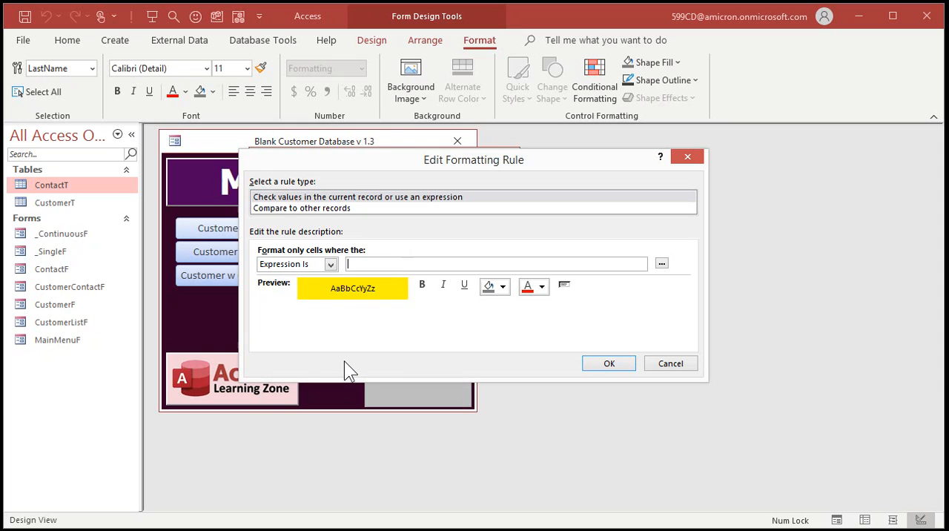
type("IsNull([LastName])")
Try appending =TRUE to the rule's expression and remove it again.
type("=TRUE")
key("BackSpace")
key("BackSpace")
key("BackSpace")
key("BackSpace")
key("BackSpace")
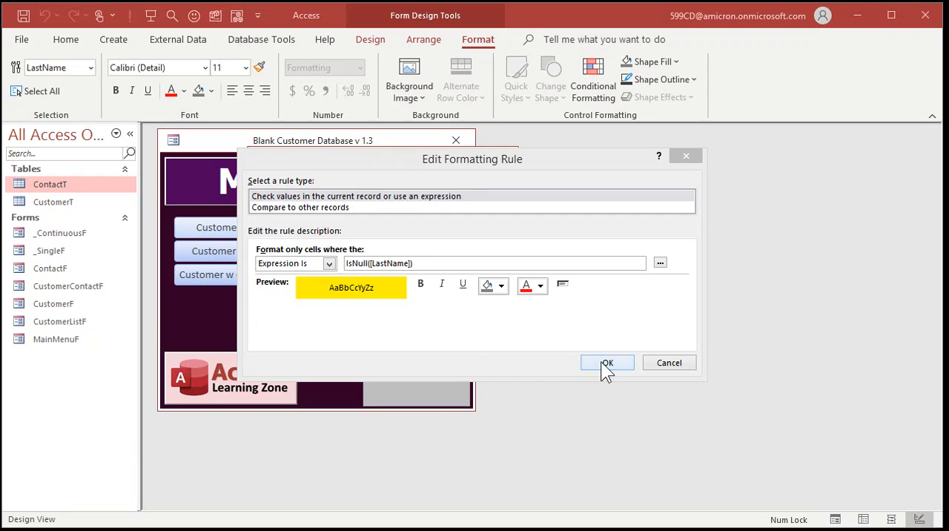
Accept the edited rule, save and close CustomerListF, and reopen the customer list from the main menu.
left_click(948, 530)
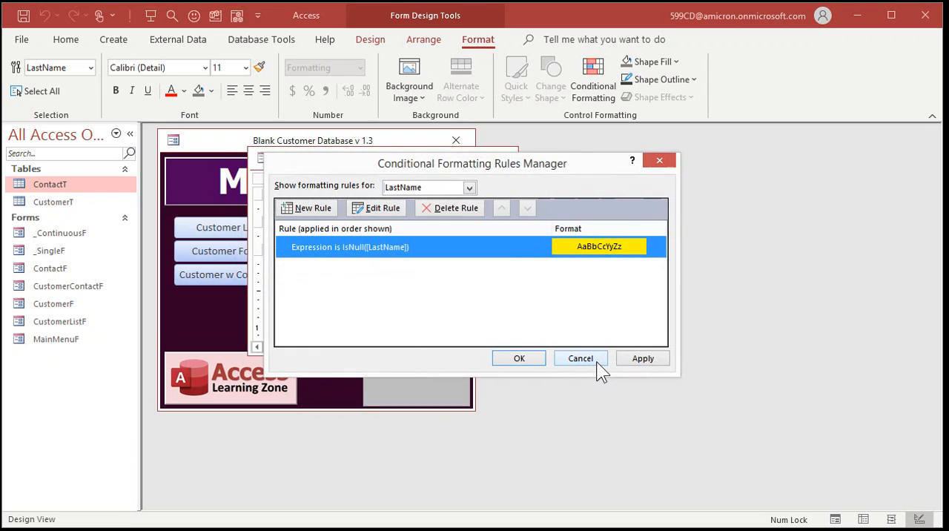
left_click(527, 359)
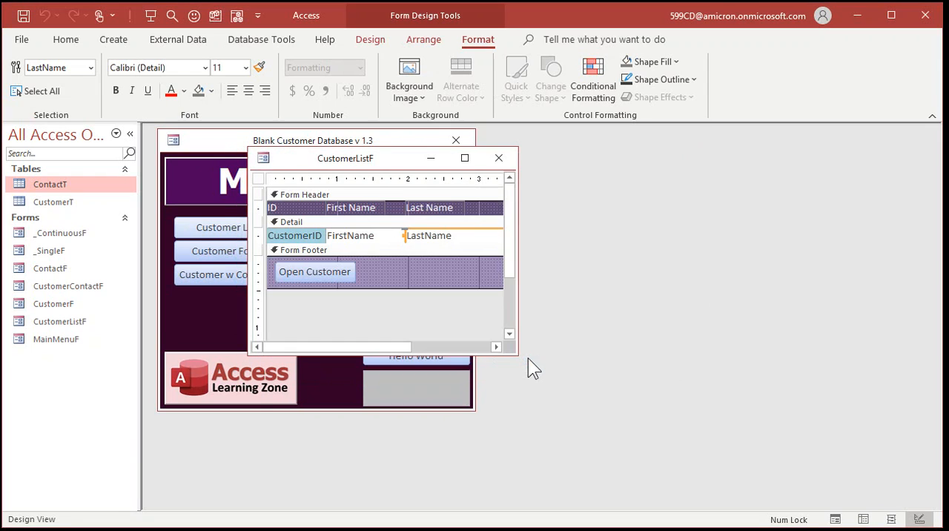
left_click(500, 160)
left_click(450, 318)
left_click(250, 227)
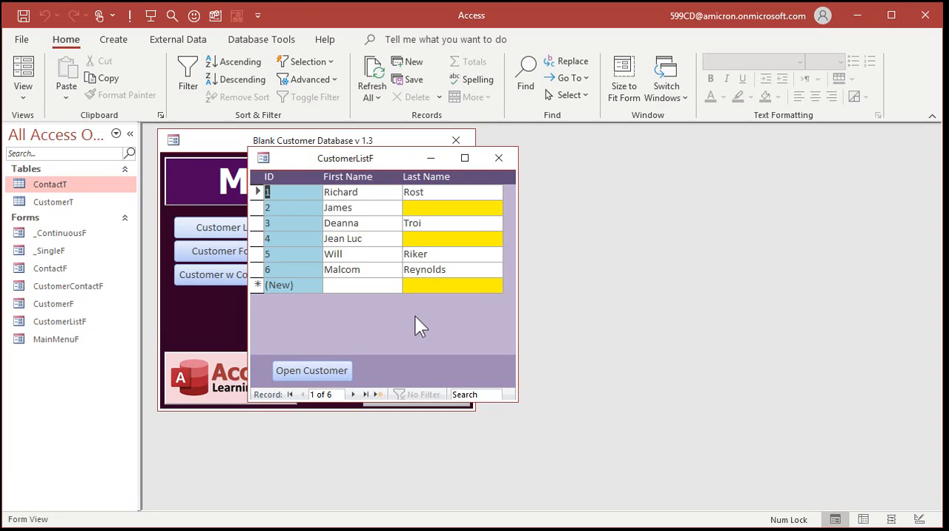
Copy the LastName field's formatting to the FirstName field with Format Painter in Design View, and close and reopen the customer list.
right_click(371, 159)
left_click(413, 278)
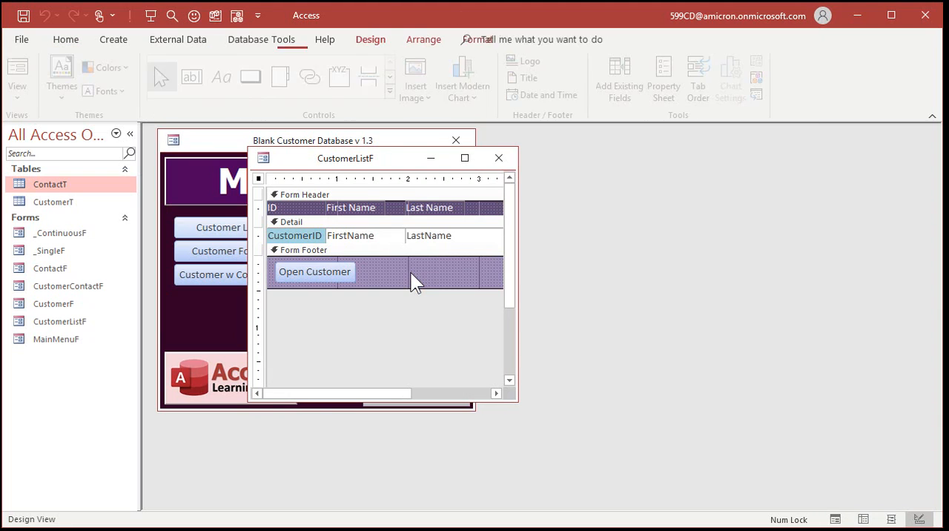
left_click(425, 237)
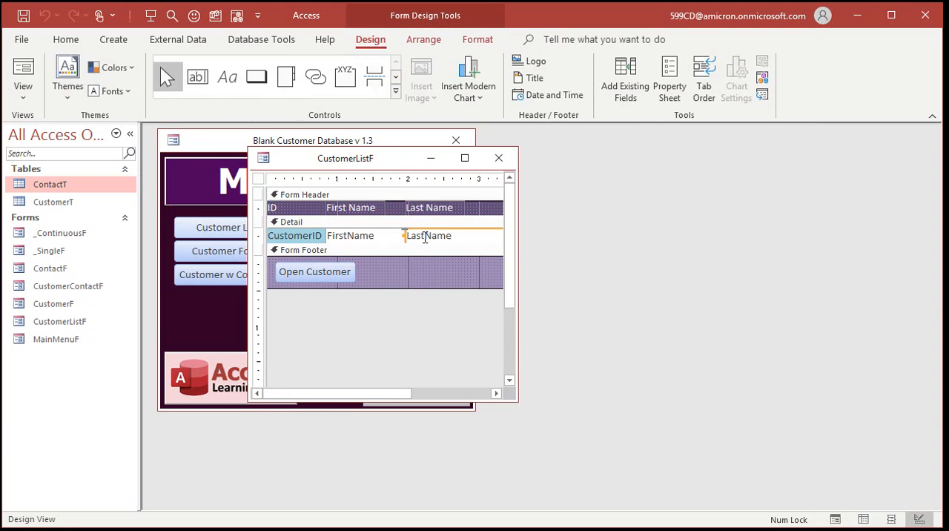
left_click(477, 39)
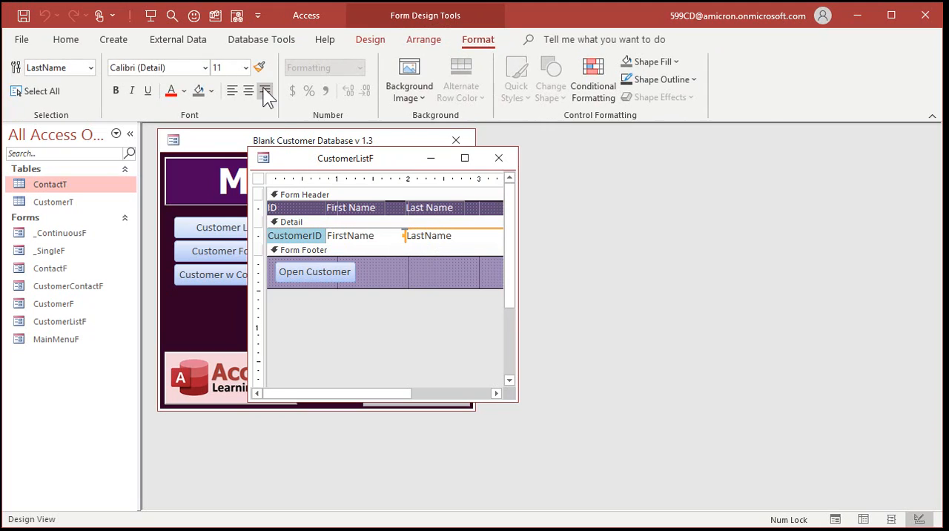
left_click(259, 68)
left_click(366, 238)
left_click(366, 239)
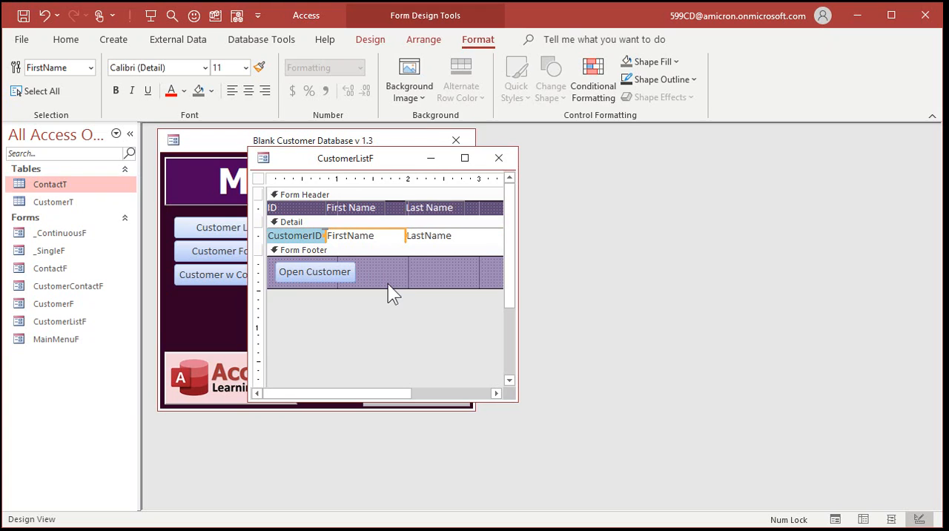
left_click(498, 159)
left_click(242, 230)
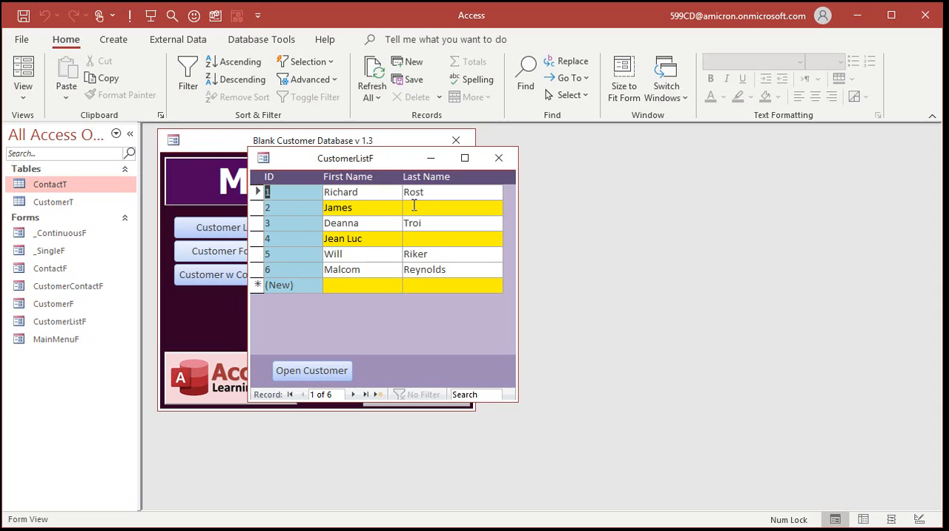
In CustomerListF's Design View, extend the name fields' conditional formatting expression to IsNull([LastName]) OR IsNull([FirstName]).
right_click(384, 161)
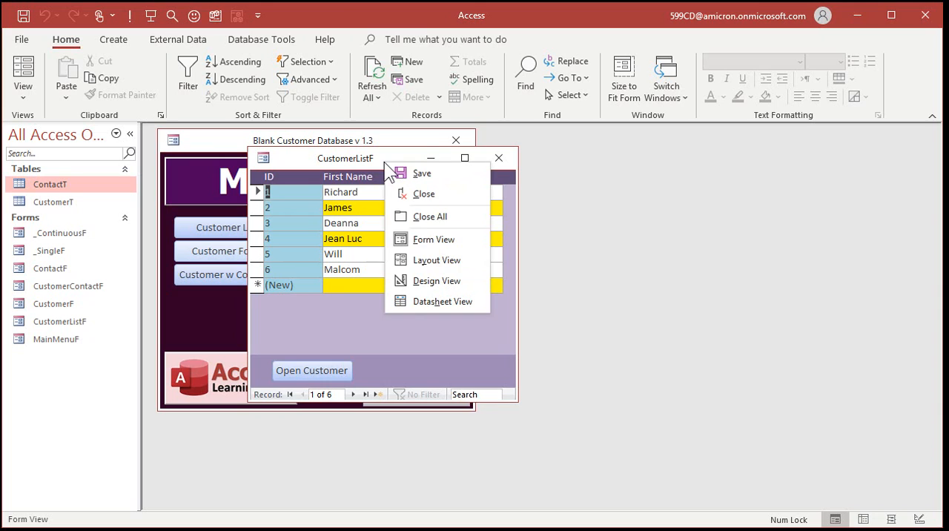
left_click(420, 280)
left_click(428, 243)
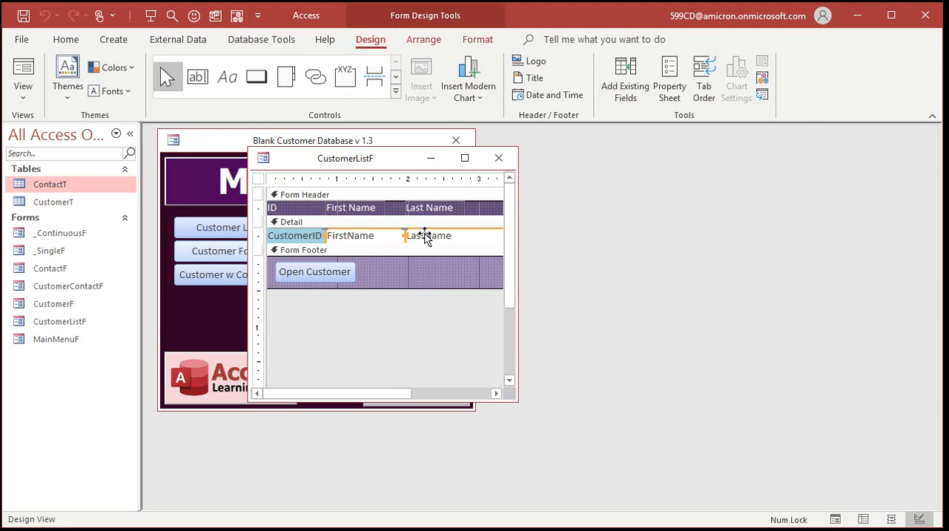
left_click(487, 42)
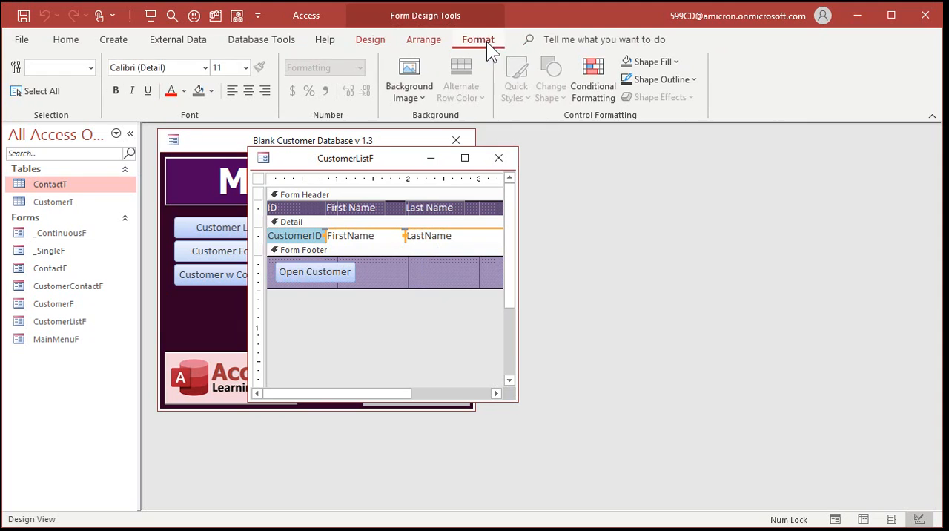
left_click(586, 74)
left_click(395, 246)
double_click(393, 245)
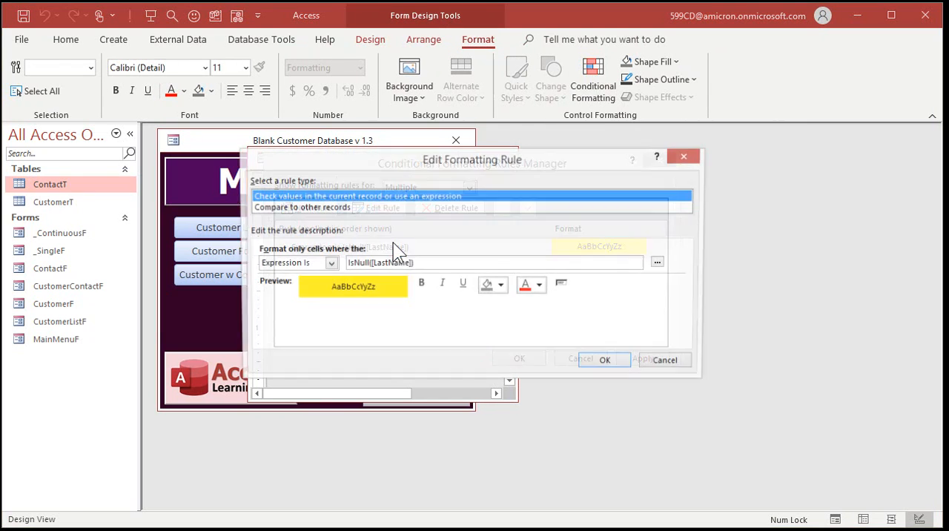
left_click(455, 260)
type("OR")
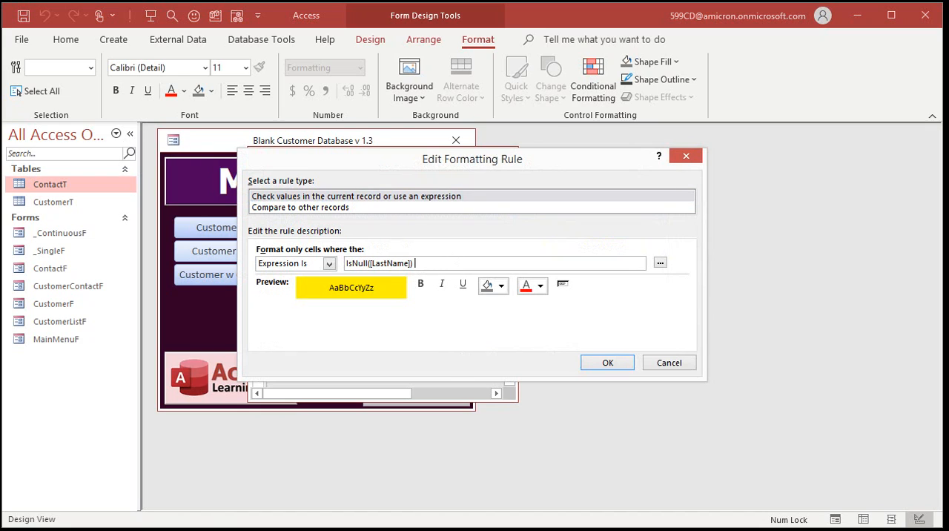
type(" IsNull([FirstName])")
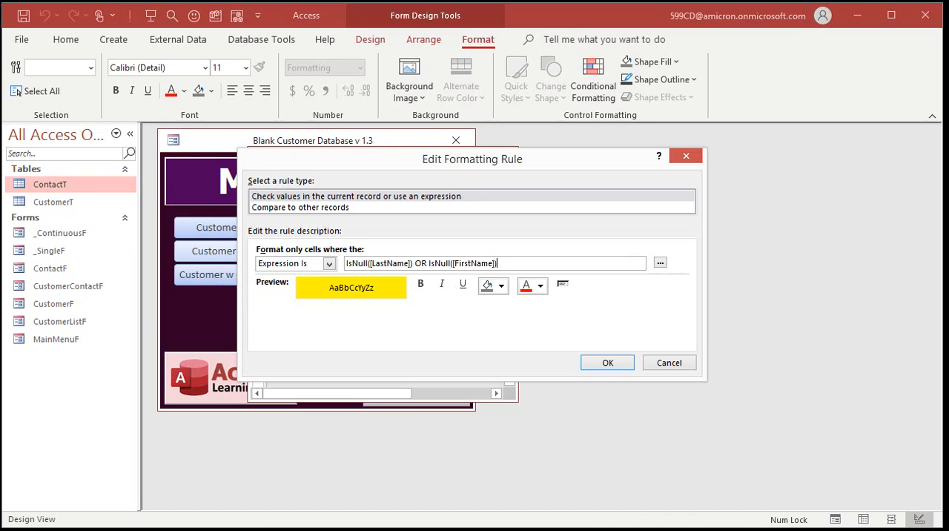
Accept the extended rule, save and close CustomerListF, and reopen the customer list from the main menu.
left_click(611, 363)
left_click(525, 359)
left_click(499, 158)
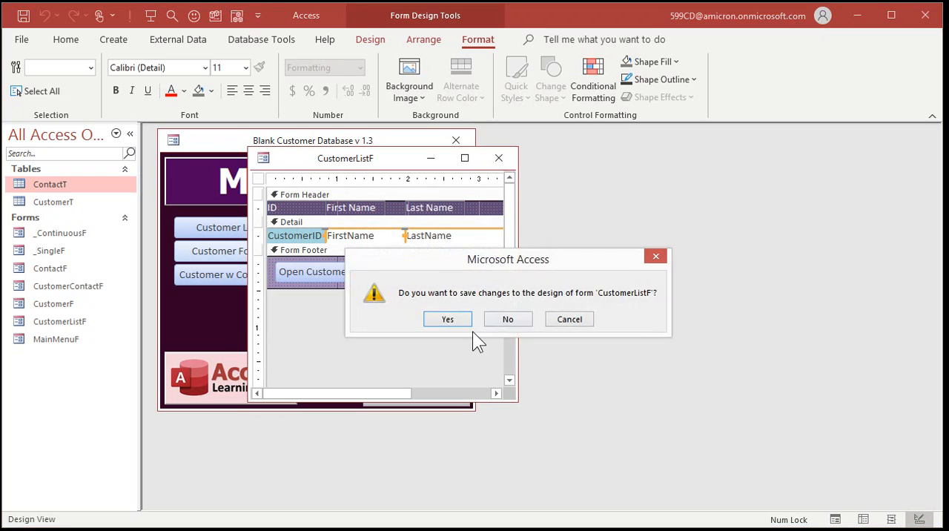
left_click(447, 319)
left_click(241, 233)
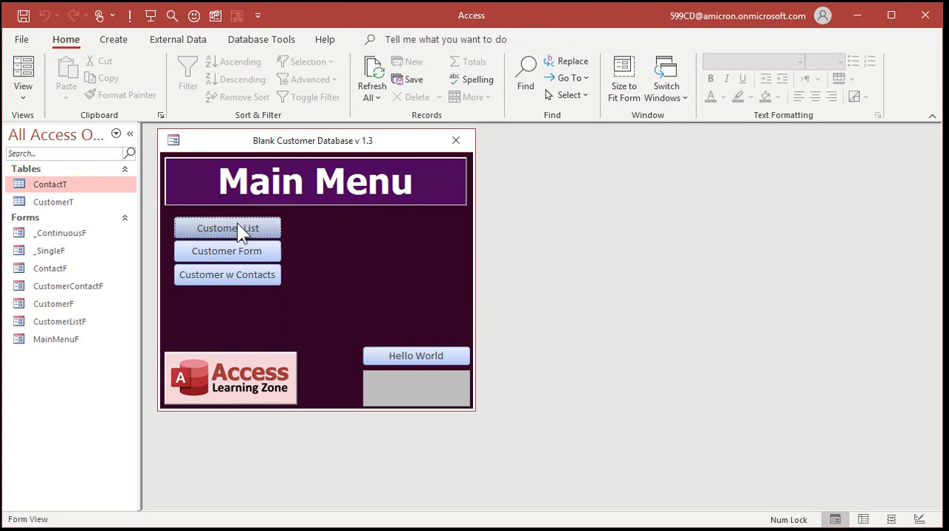
Clear the first name of customer 3 to test the rule and move to another record.
left_click_drag(371, 222, 281, 221)
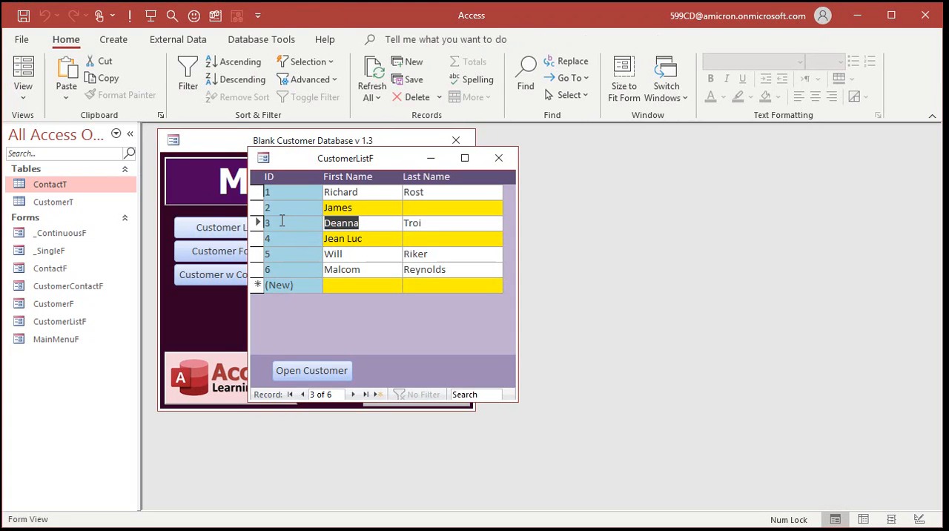
key("Delete")
key("Tab")
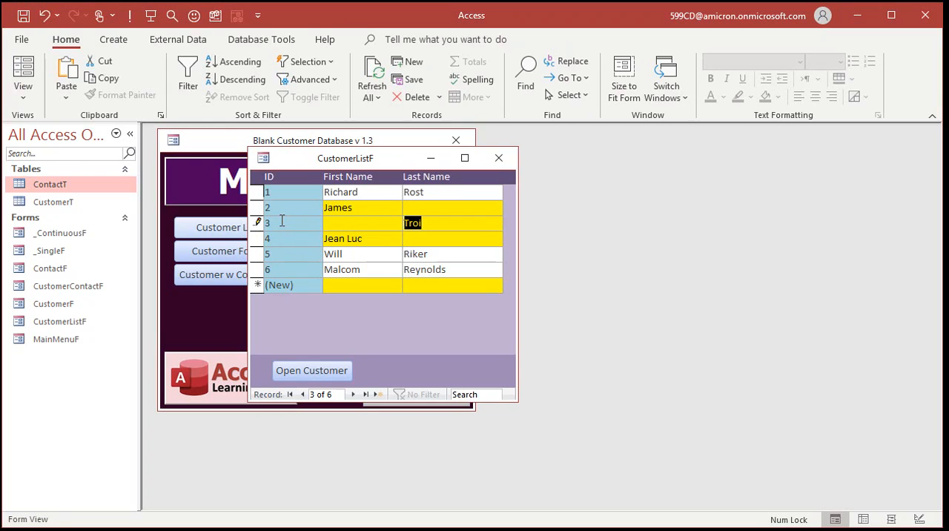
left_click(364, 256)
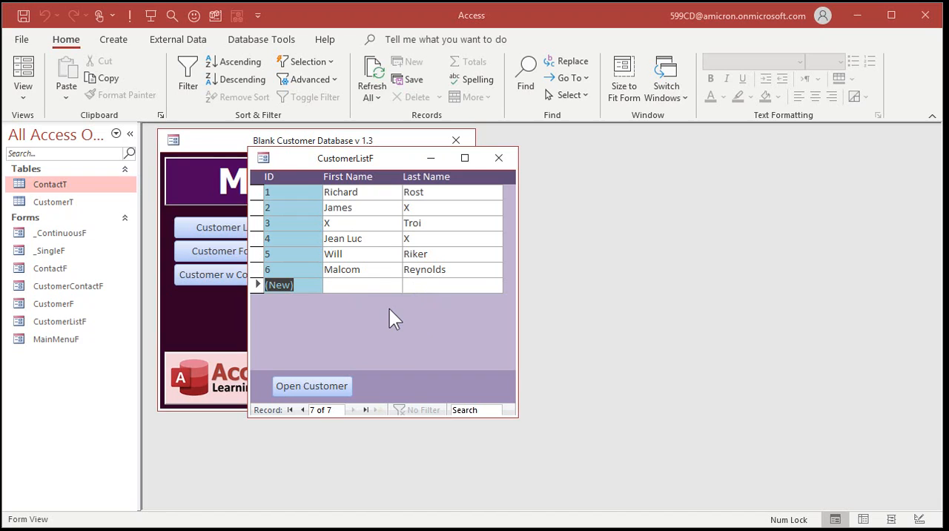
Clear the last name of customer 4 and leave the record to test the highlighting.
left_click(408, 239)
key("BackSpace")
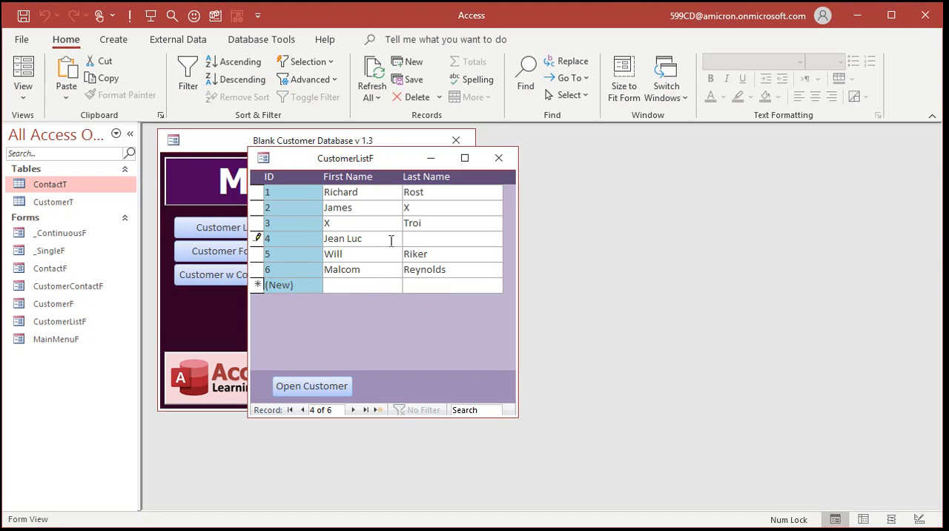
key("Tab")
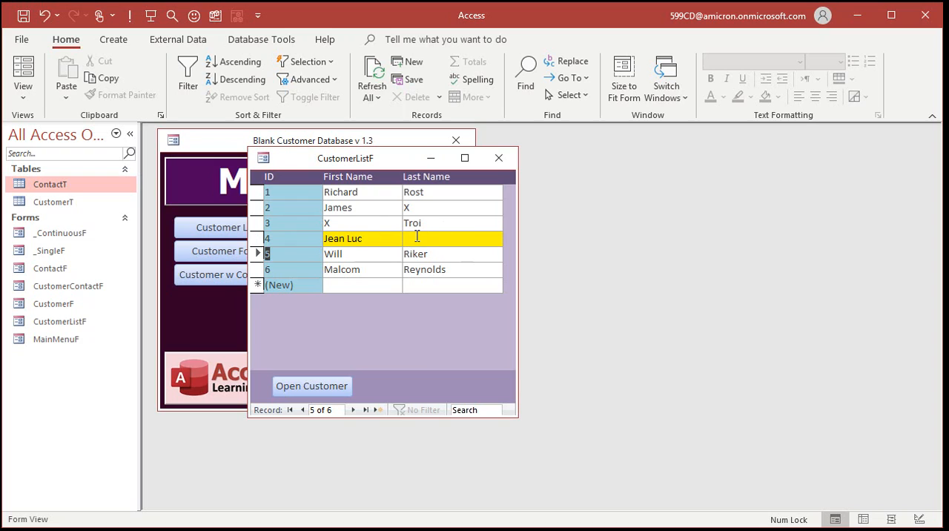
left_click(377, 285)
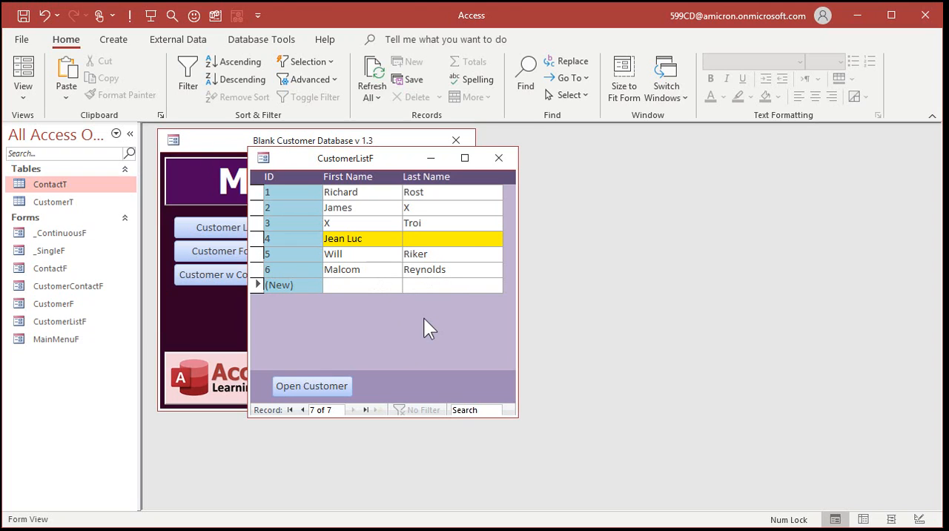
Enter s as the last name of customer 4 and move to the following record.
left_click(434, 239)
type("s")
left_click(430, 255)
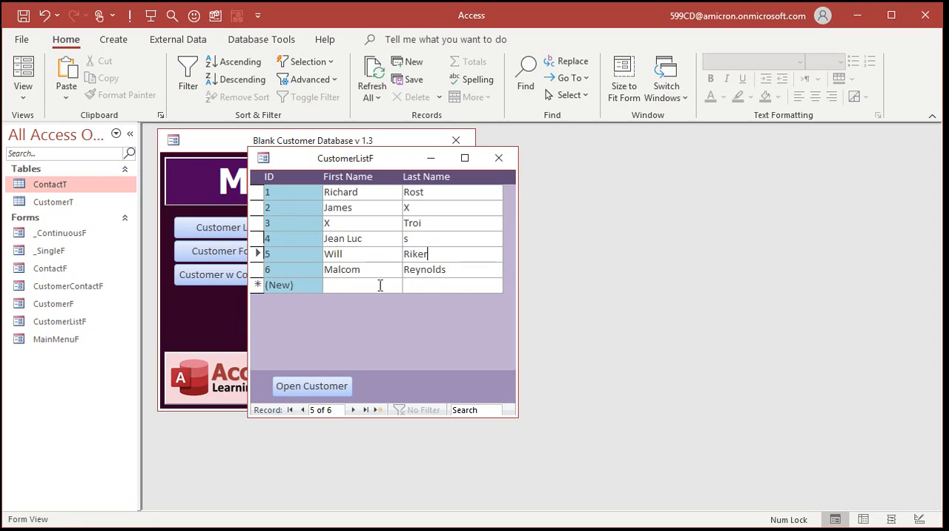
Add a new test customer with the first name Sssss and the last name dsssd.
left_click(376, 287)
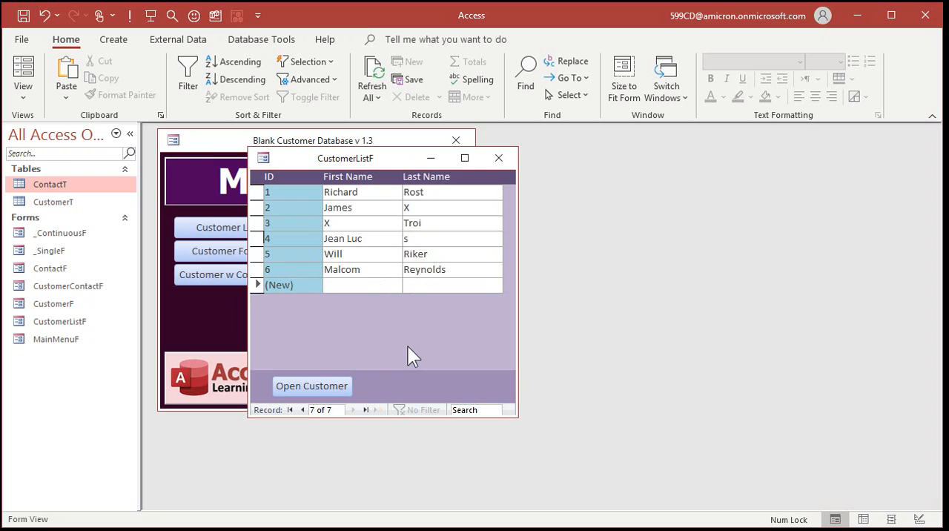
type("Sssss")
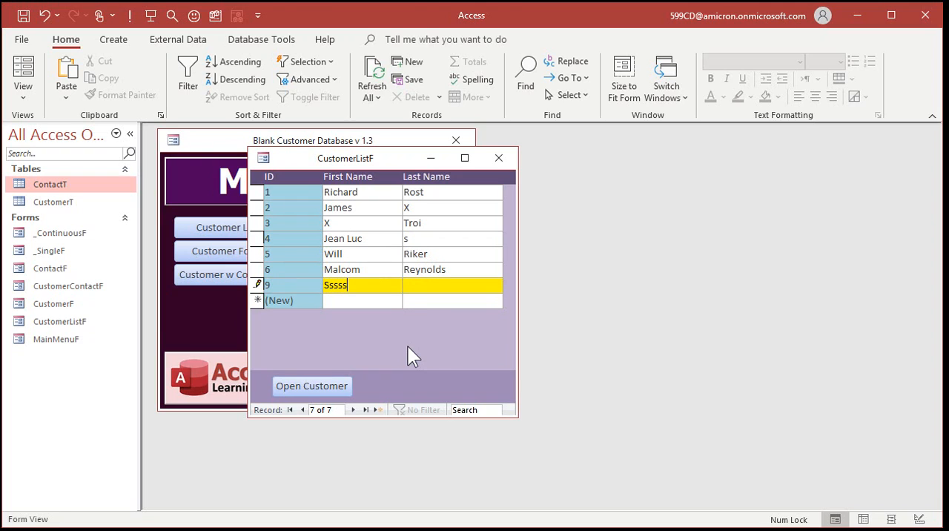
key("Tab")
type("dsssd")
key("Tab")
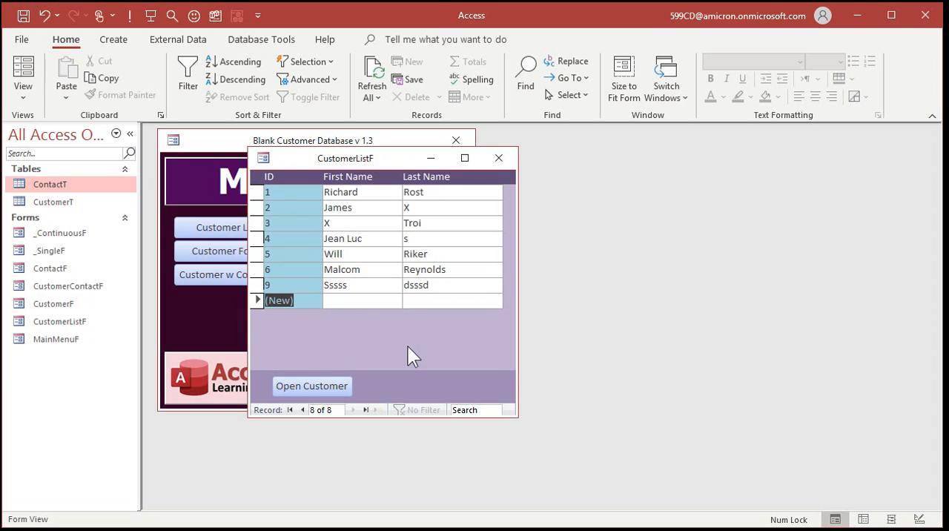